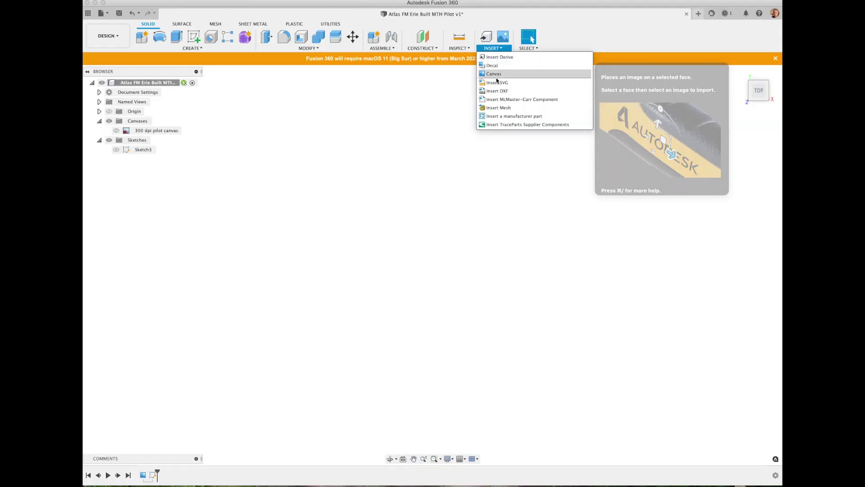
# Insert the 'erie built' pilot-mount scan PNG from this computer as a canvas on the XY plane
pyautogui.click(499, 78)
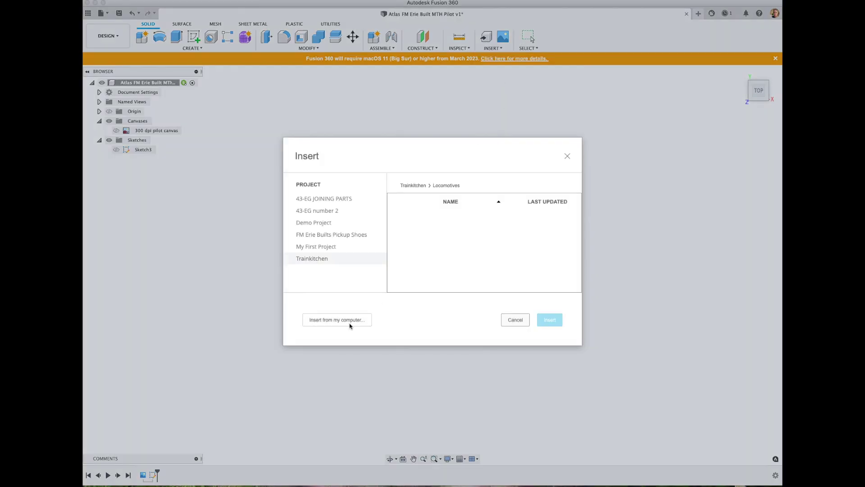
pyautogui.click(350, 320)
pyautogui.write('erie ')
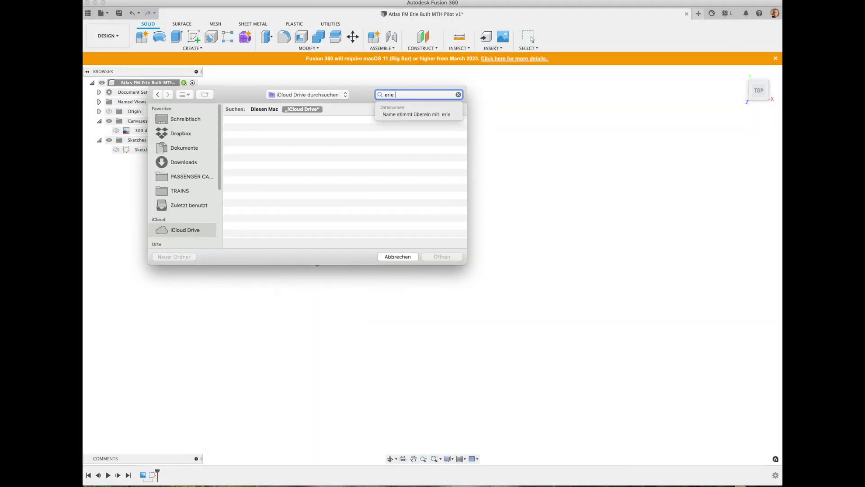
pyautogui.write('built')
pyautogui.click(305, 131)
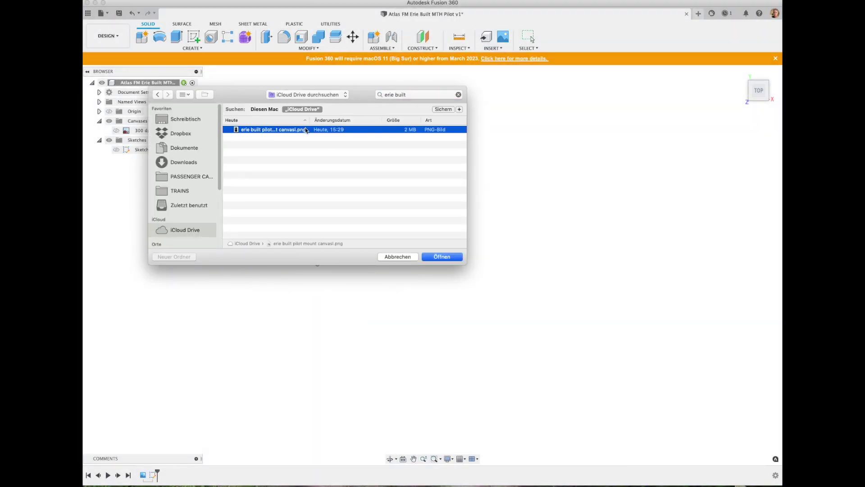
pyautogui.click(441, 256)
pyautogui.click(340, 240)
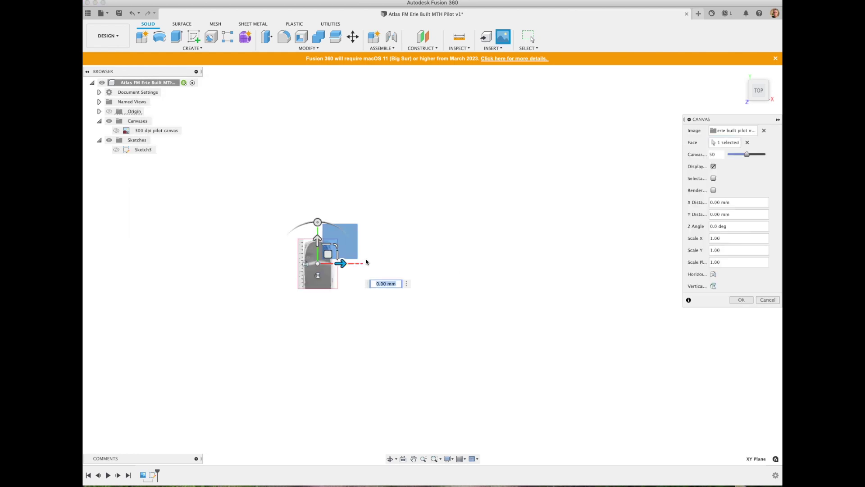
# Confirm the canvas placement and start Calibrate on the pilot mount canvas
pyautogui.click(741, 300)
pyautogui.click(171, 140)
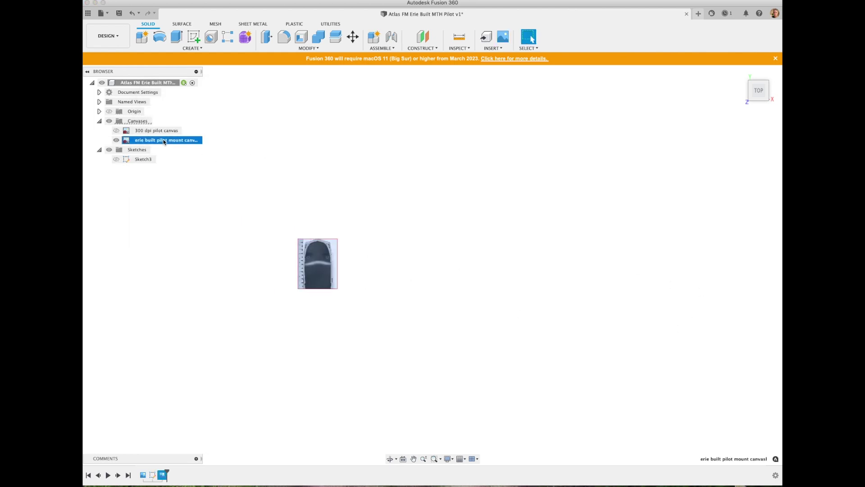
pyautogui.rightClick(178, 141)
pyautogui.click(187, 166)
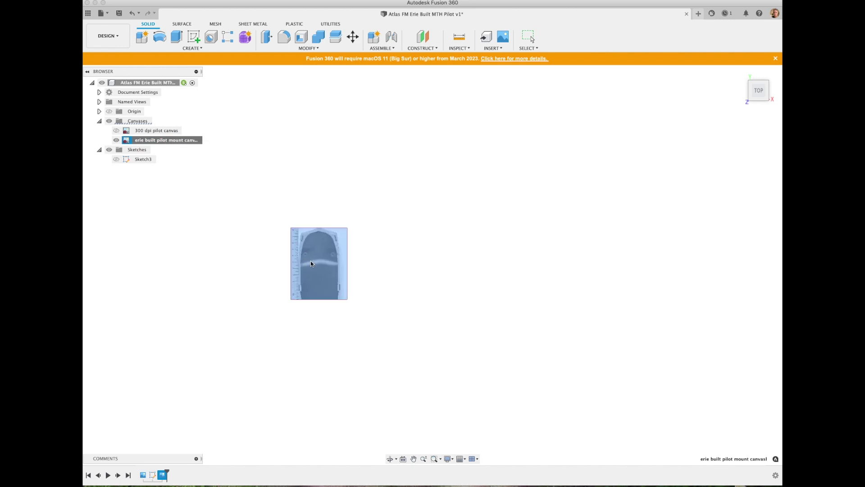
pyautogui.scroll(2, 392, 245)
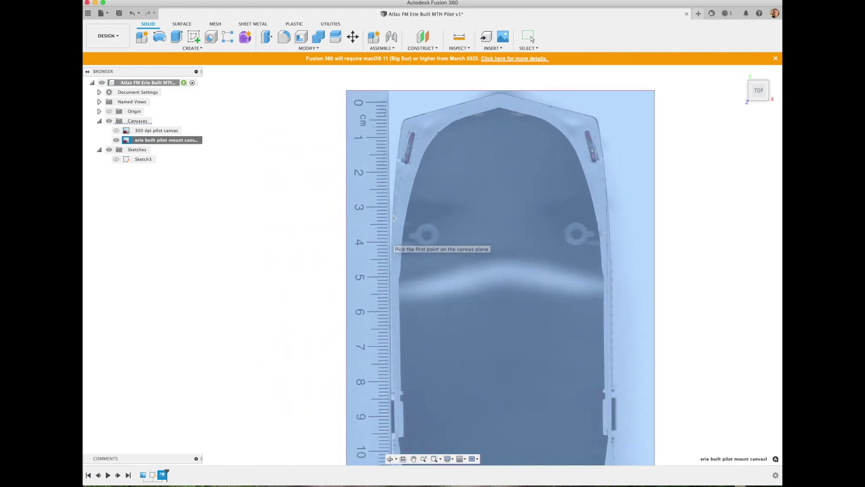
# Calibrate the ruler's 0 to 10 cm span as 100 mm and begin a sketch on XY
pyautogui.click(385, 103)
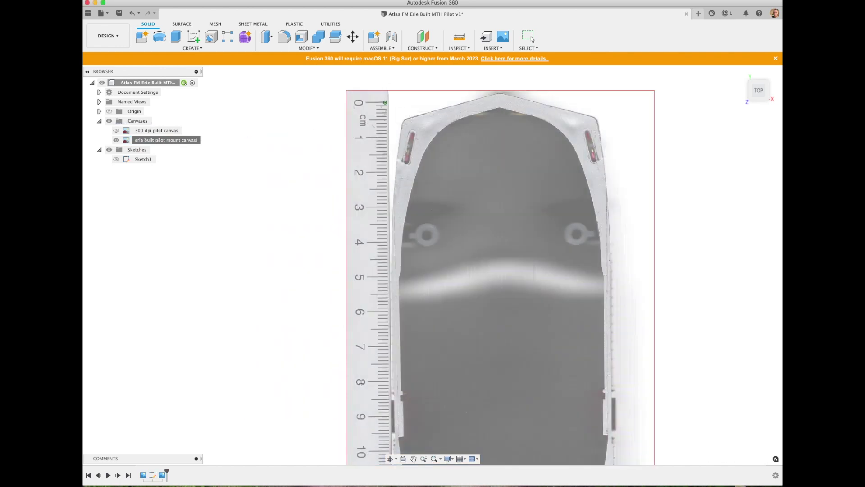
pyautogui.click(385, 451)
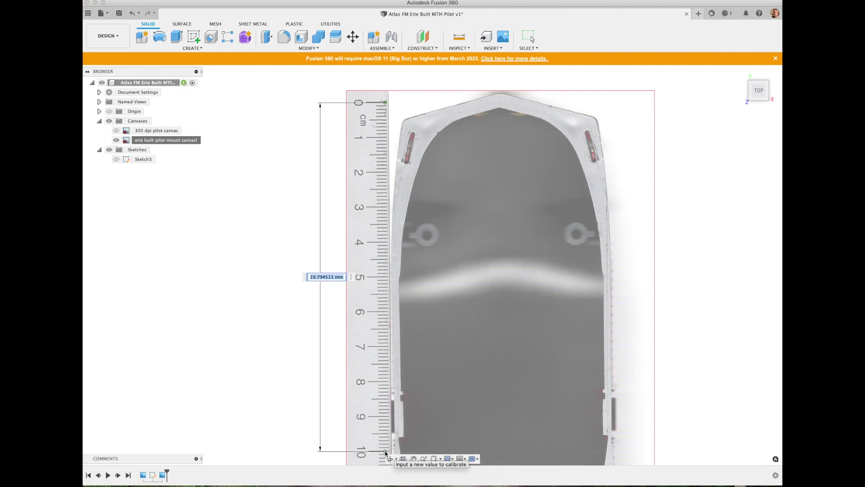
pyautogui.write('100')
pyautogui.press('Return')
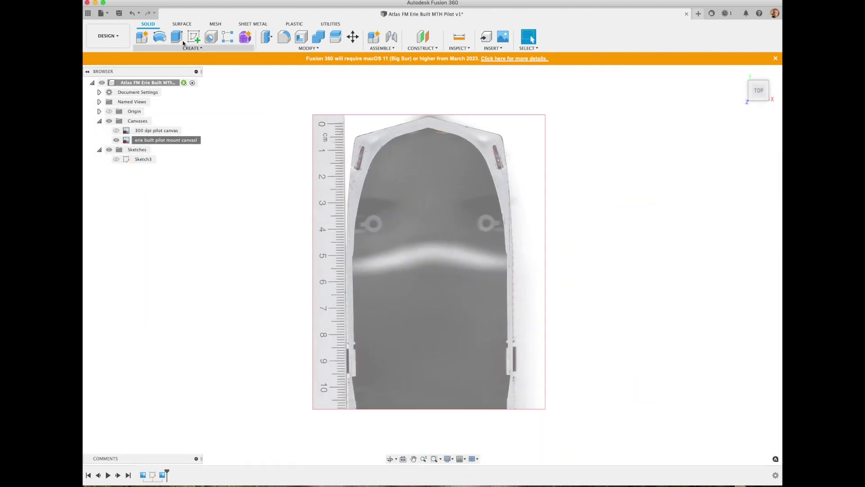
pyautogui.click(194, 37)
pyautogui.click(452, 248)
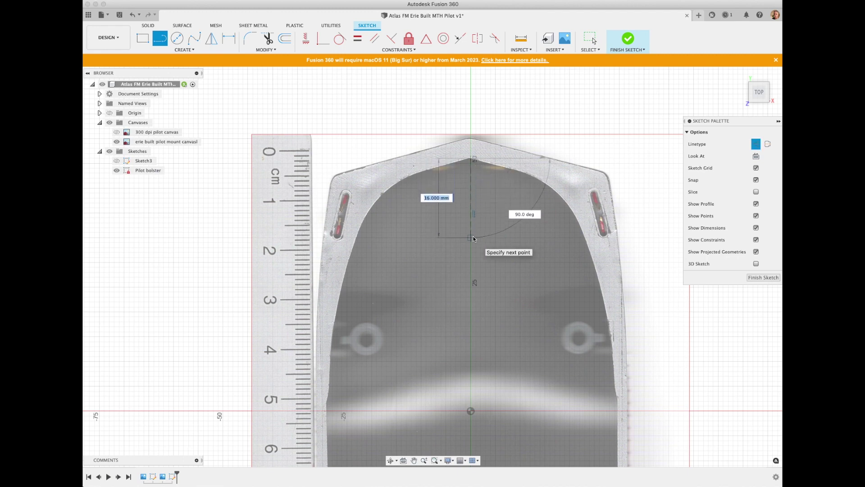
# Fix the vertical line at 11 mm and finish the horizontal line across the pilot
pyautogui.press('Return')
pyautogui.press('Escape')
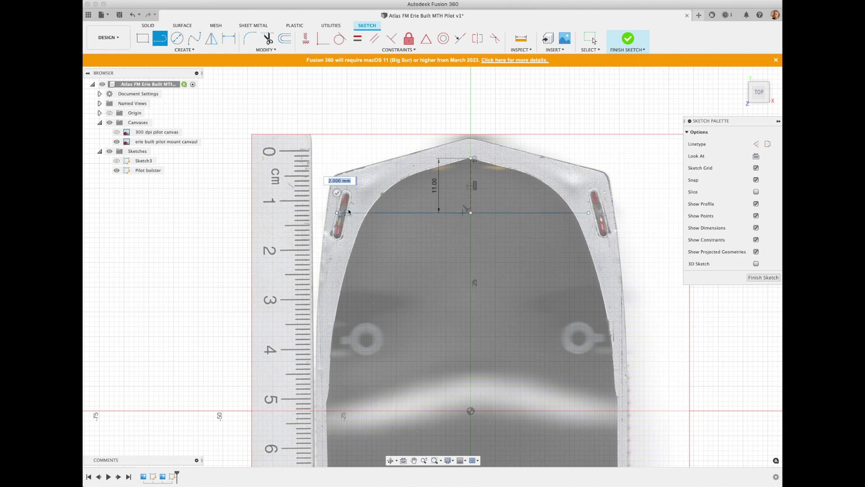
pyautogui.click(349, 211)
pyautogui.press('Escape')
# Draw a vertical line from the pilot's upper-curve apex to just below the baseline
pyautogui.scroll(5, 422, 139)
pyautogui.moveTo(437, 275); pyautogui.dragTo(376, 301, button='middle')
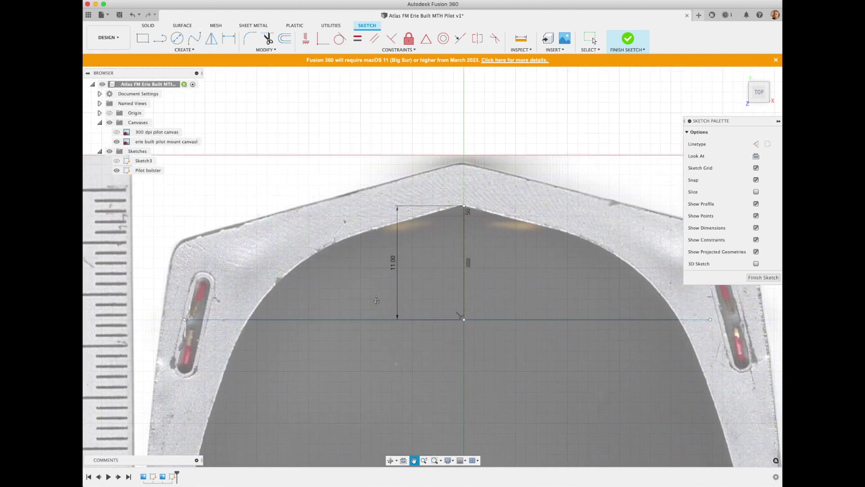
pyautogui.scroll(6, 250, 323)
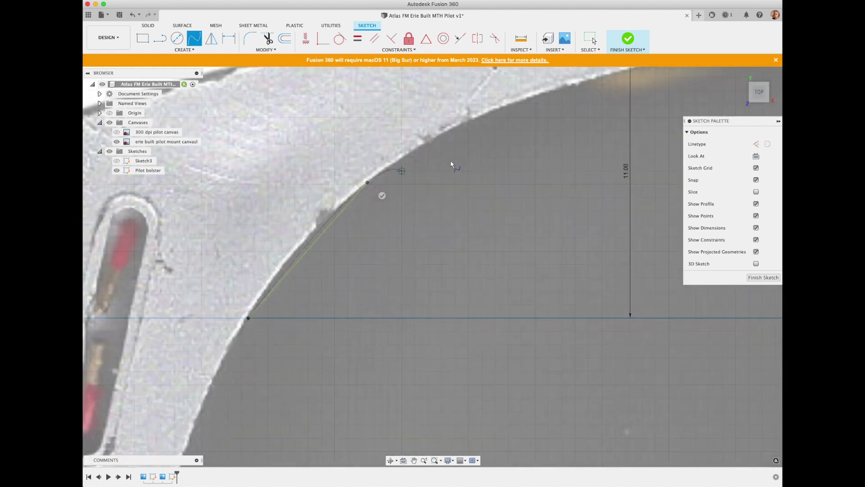
pyautogui.scroll(-4, 537, 98)
pyautogui.scroll(3, 309, 271)
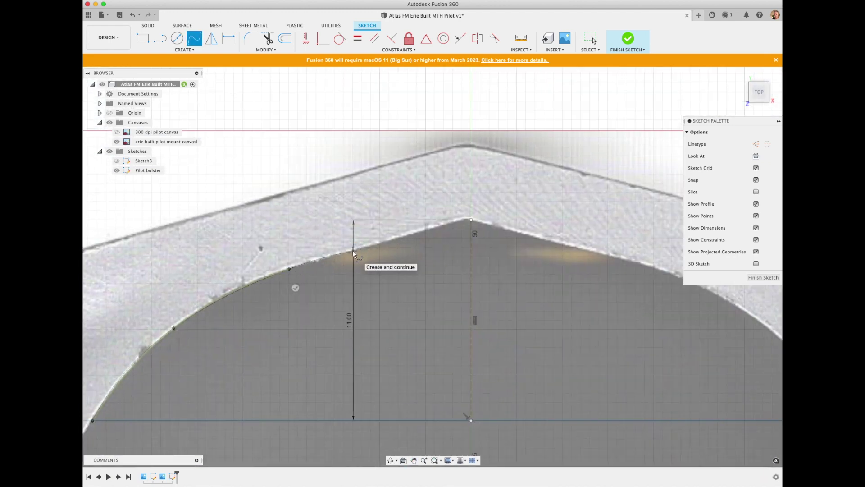
pyautogui.click(161, 39)
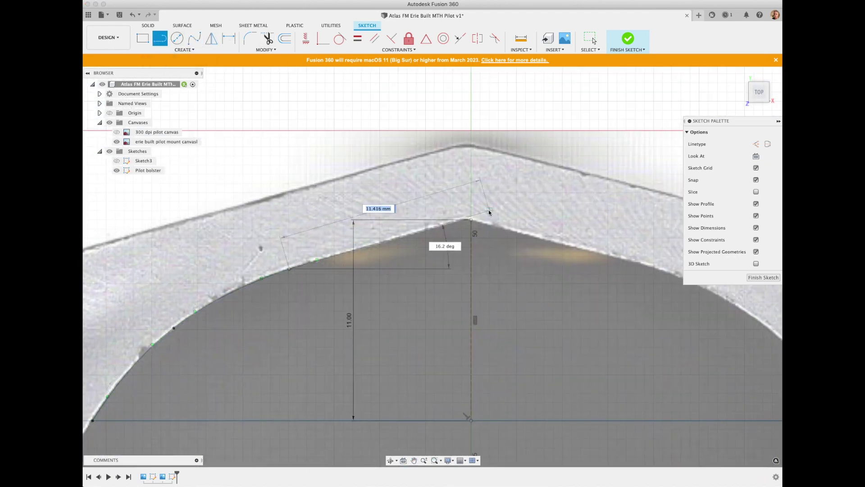
pyautogui.scroll(4, 464, 223)
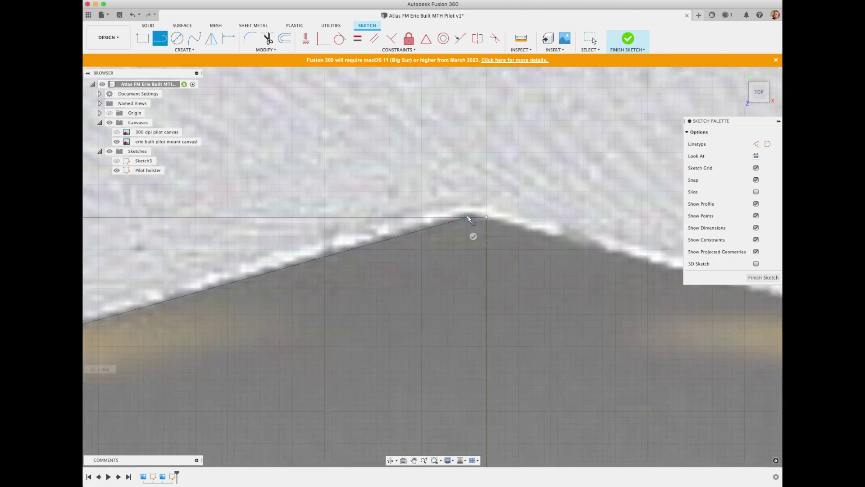
pyautogui.scroll(-4, 469, 219)
pyautogui.scroll(-2, 477, 227)
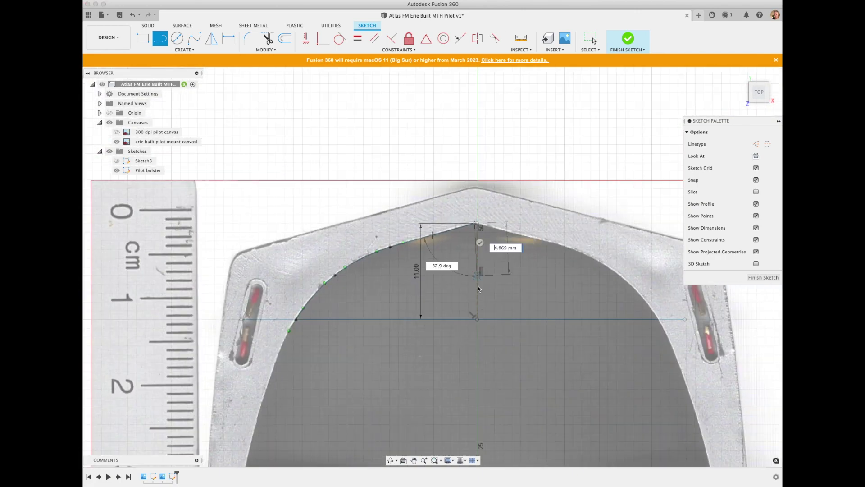
pyautogui.click(474, 328)
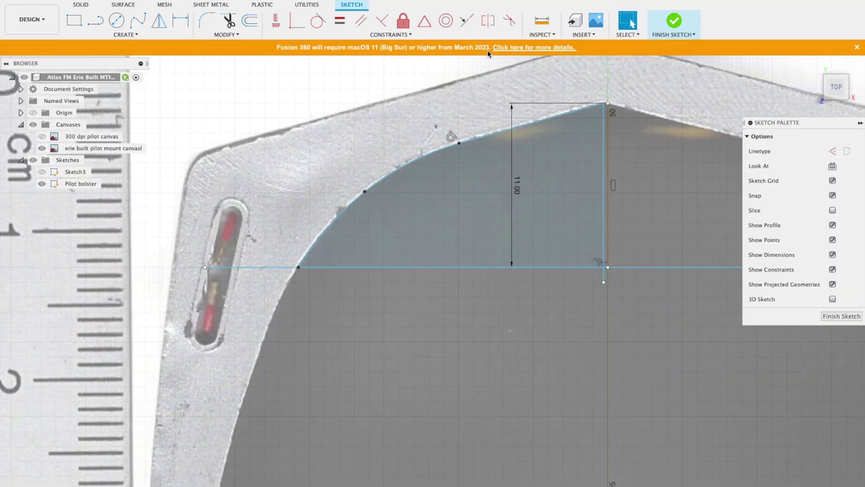
# Add the Ø2.50 mm hole circle and hide the existing bodies
pyautogui.press('c')
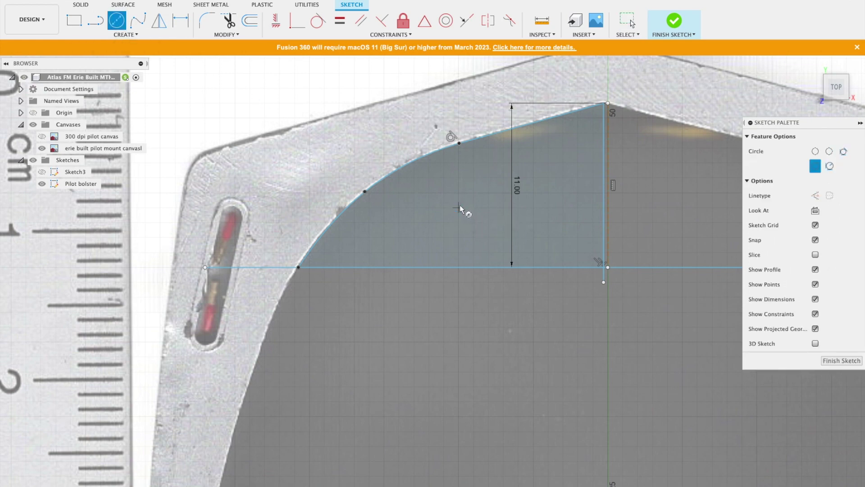
pyautogui.press('Return')
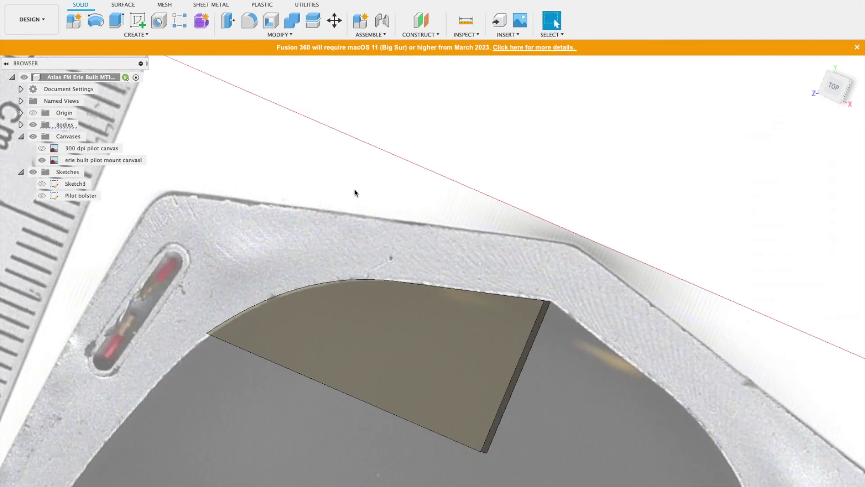
pyautogui.click(33, 126)
# Extrude the Pilot bolster sketch profile 4.45 mm as a Join operation
pyautogui.click(42, 196)
pyautogui.click(81, 195)
pyautogui.write('e')
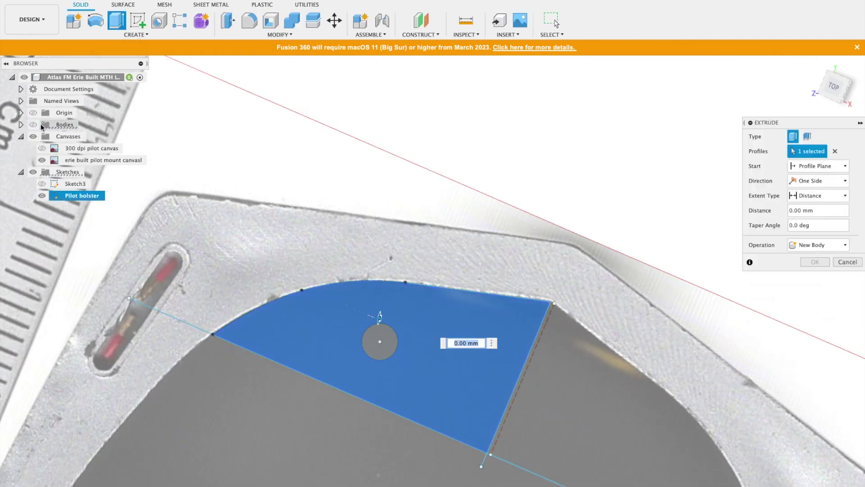
pyautogui.write('2')
pyautogui.keyDown('shift'); pyautogui.moveTo(439, 325); pyautogui.dragTo(374, 293, button='middle'); pyautogui.keyUp('shift')
pyautogui.moveTo(374, 293); pyautogui.dragTo(369, 282)
pyautogui.write('4,45')
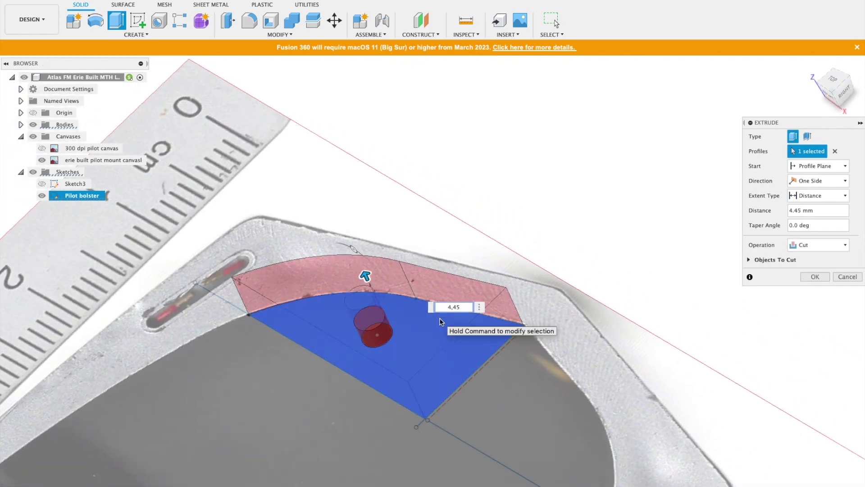
pyautogui.click(819, 245)
pyautogui.click(820, 258)
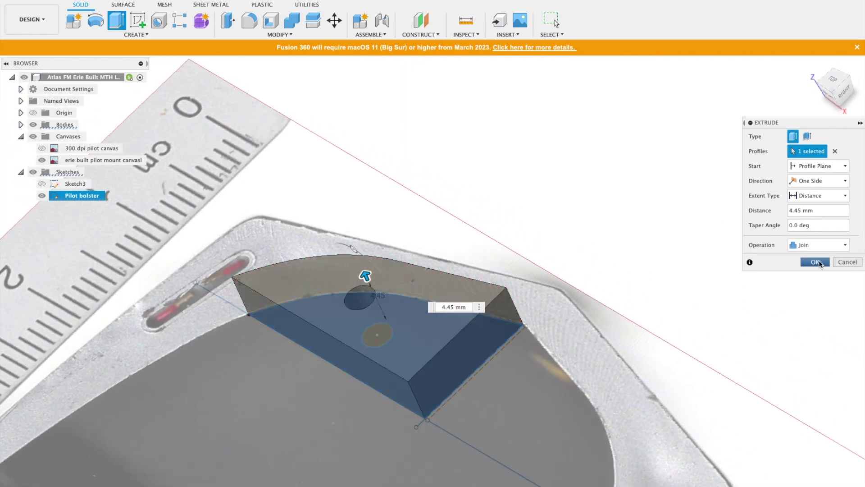
pyautogui.click(814, 262)
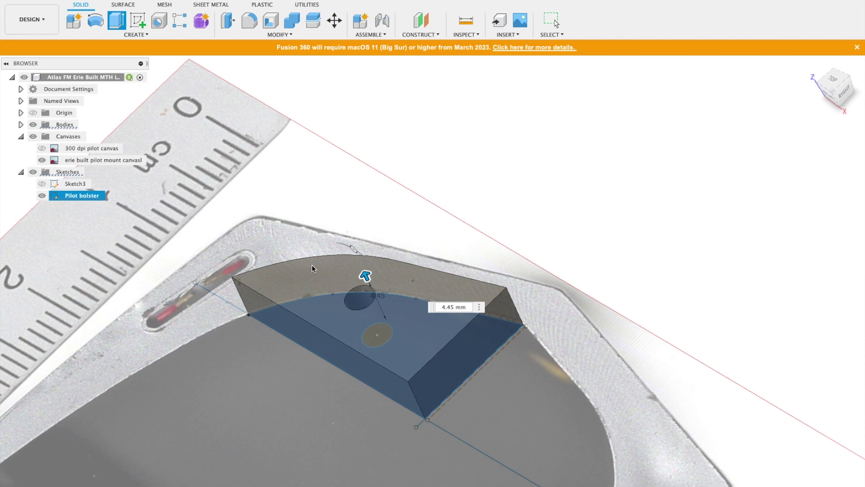
pyautogui.click(20, 125)
# Rename Body1 to 'pilot bolster' and mirror it across its straight end face
pyautogui.doubleClick(73, 136)
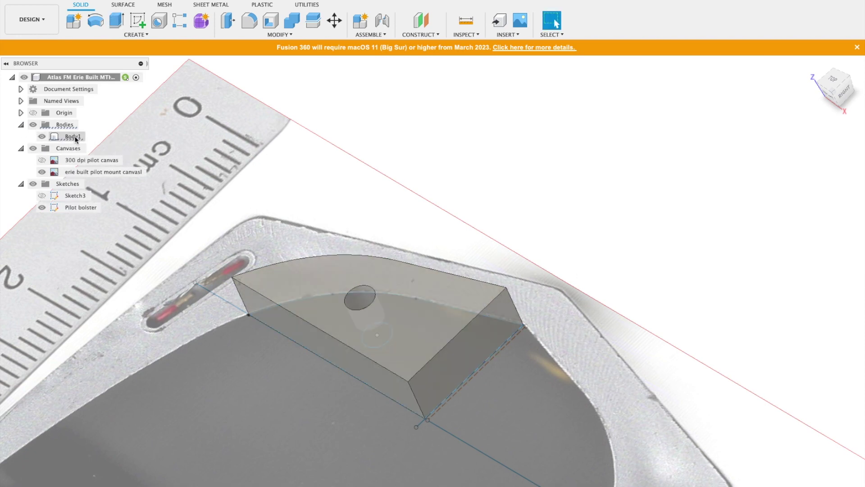
pyautogui.write('pilot')
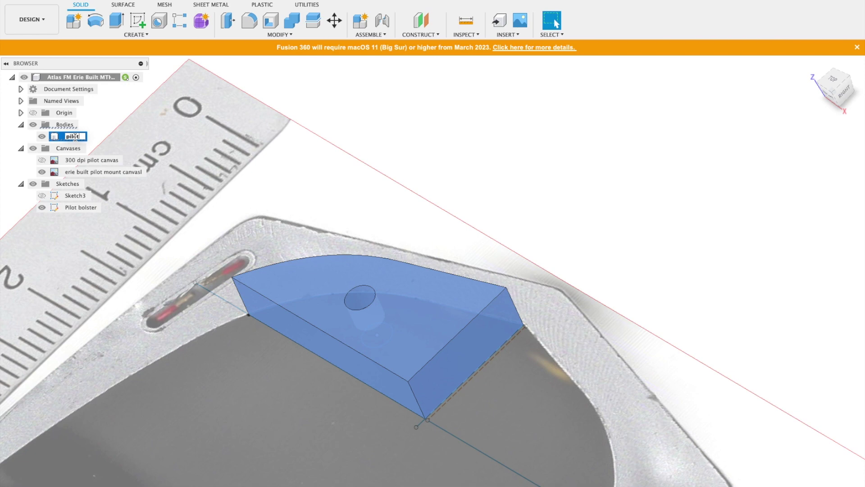
pyautogui.write(' bolster')
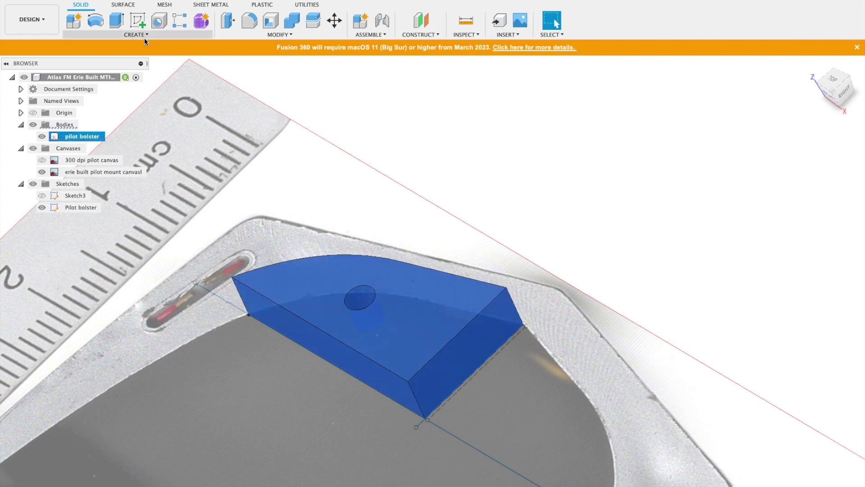
pyautogui.click(145, 42)
pyautogui.click(124, 239)
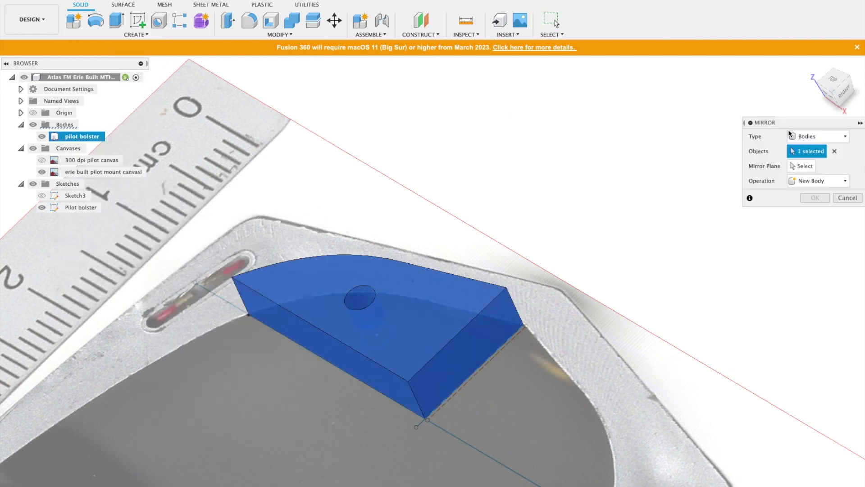
pyautogui.click(471, 349)
pyautogui.click(815, 198)
# Tilt the view of the sliced part in PrusaSlicer and save it as G-code
pyautogui.keyDown('shift'); pyautogui.hscroll(-15, 569, 420); pyautogui.keyUp('shift')
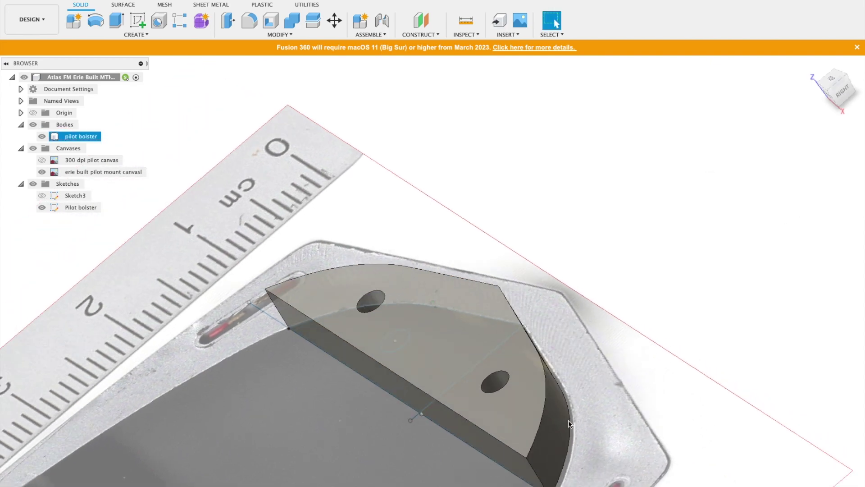
pyautogui.keyDown('shift'); pyautogui.hscroll(-15, 566, 420); pyautogui.keyUp('shift')
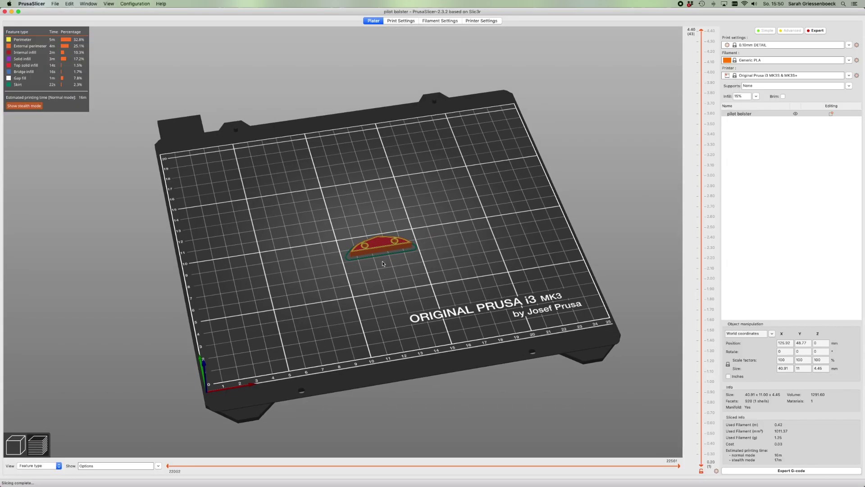
pyautogui.scroll(8, 434, 333)
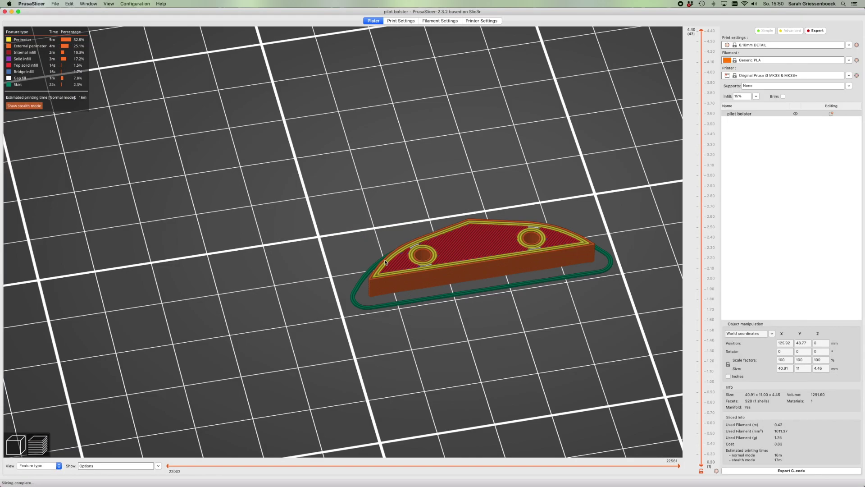
pyautogui.moveTo(406, 316); pyautogui.dragTo(467, 331)
pyautogui.click(792, 470)
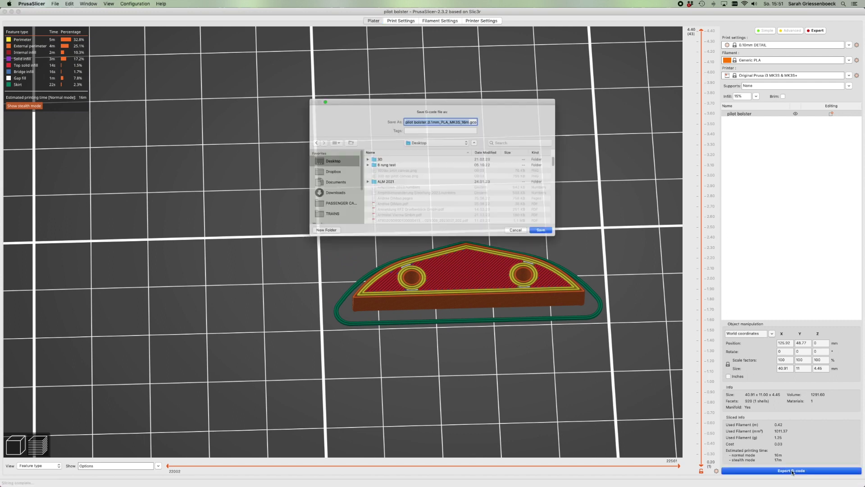